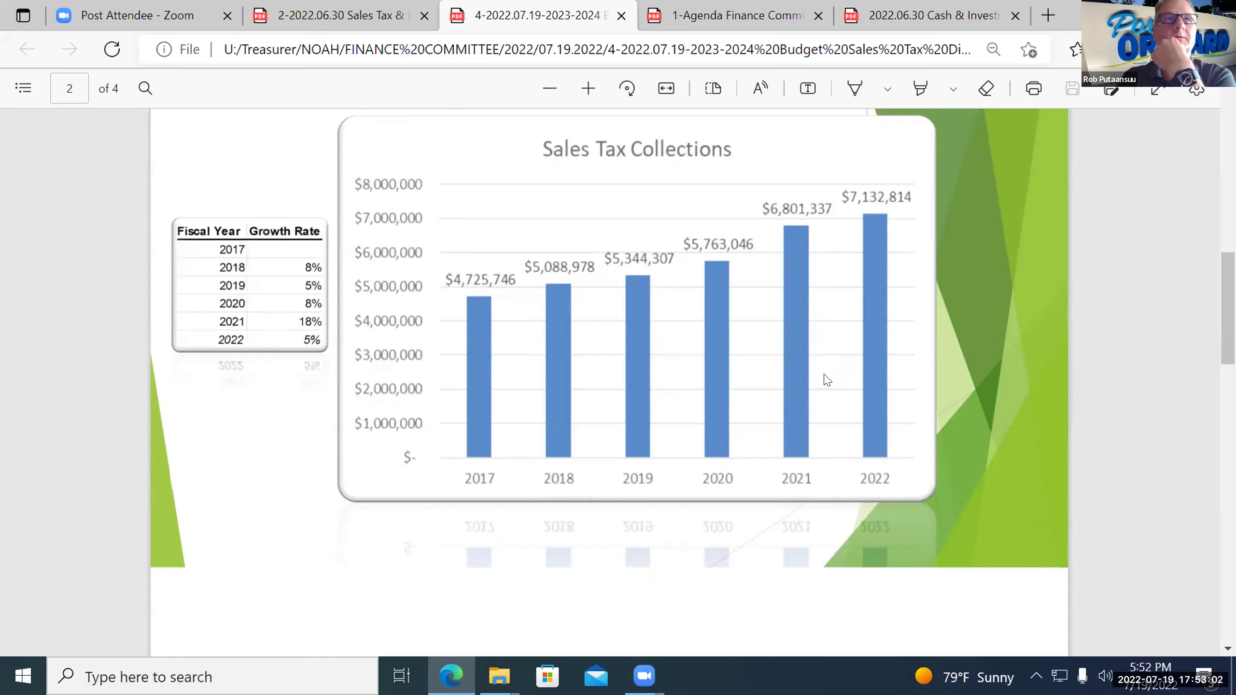
- Review the 2023-2024 sales tax scenarios and budget assumption chart, and go to the remaining items on the Finance Committee agenda
scroll(817, 399, down, 5)
scroll(818, 398, down, 5)
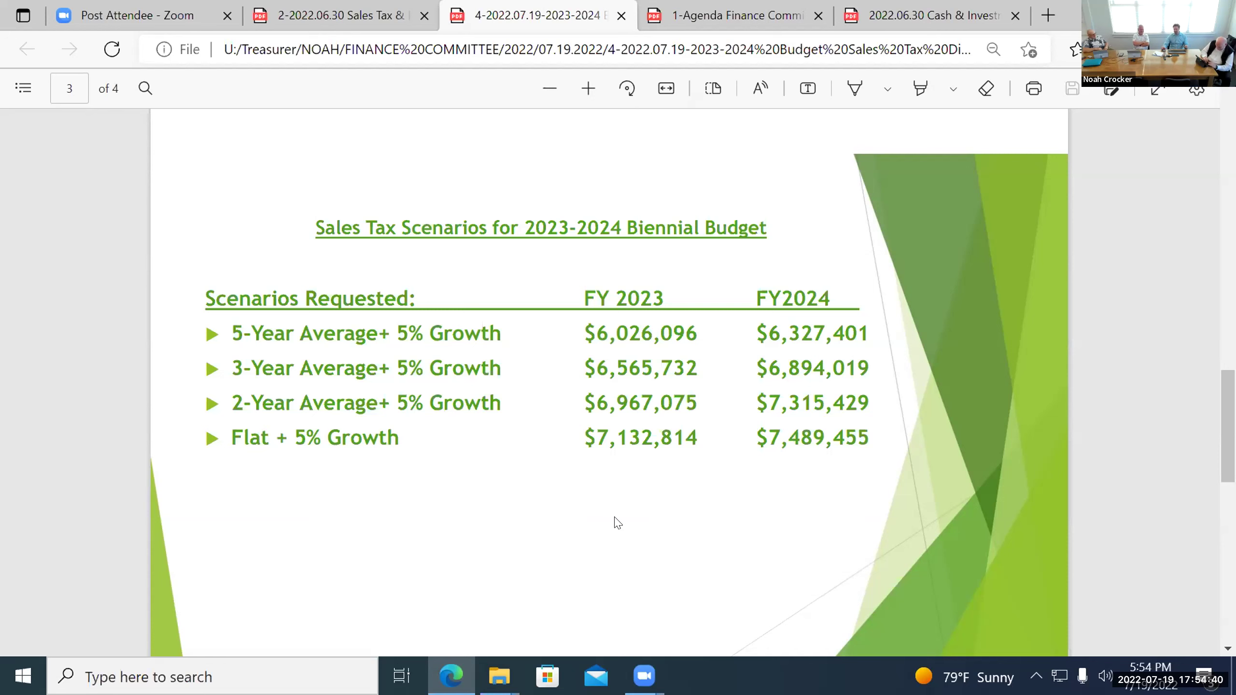
scroll(594, 465, down, 3)
scroll(594, 464, up, 1)
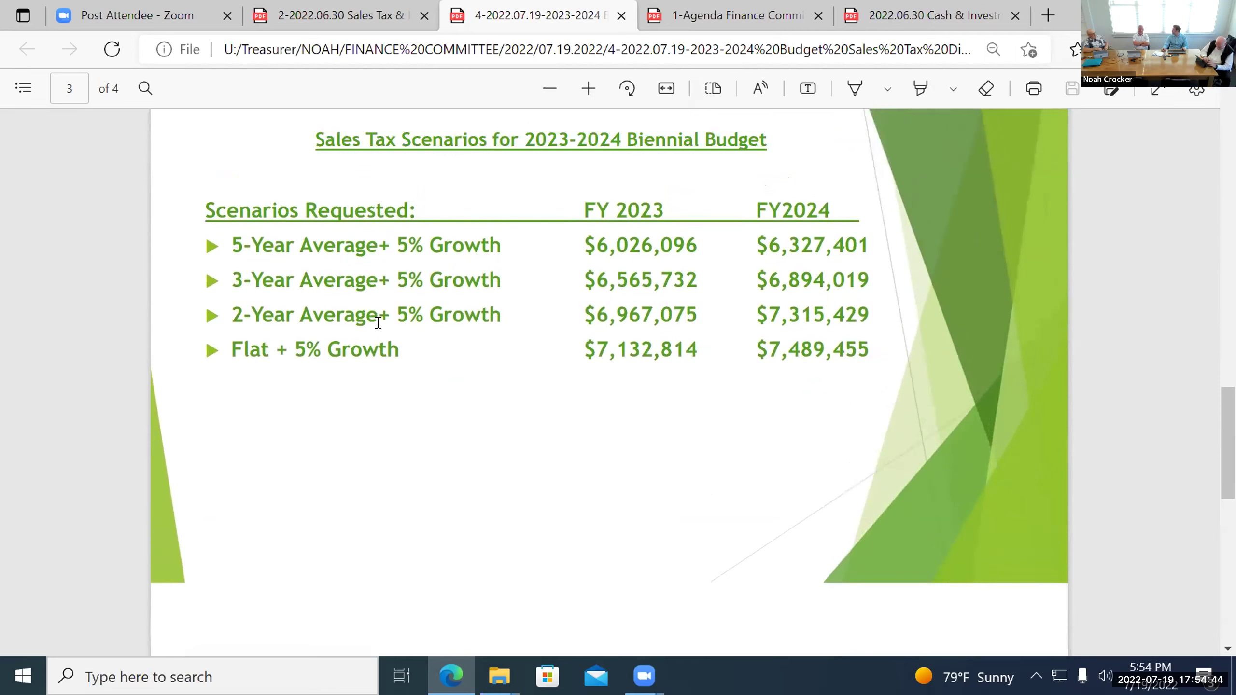
scroll(475, 286, down, 1)
scroll(475, 285, down, 15)
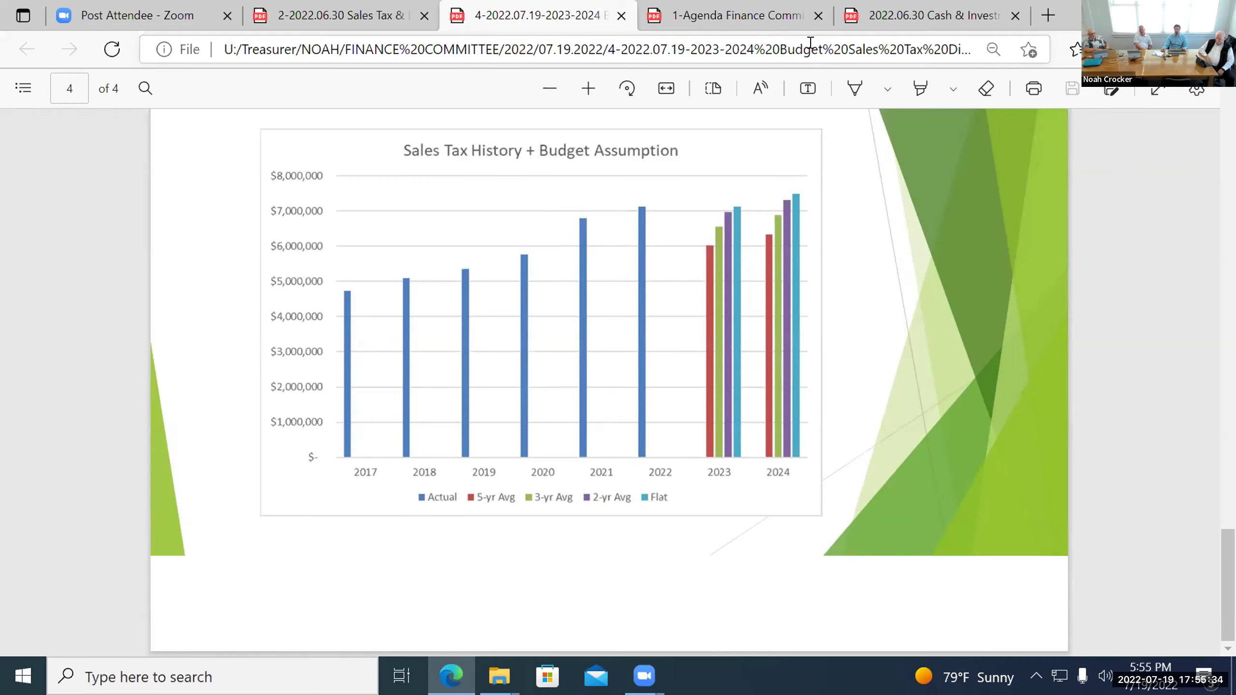
click(759, 18)
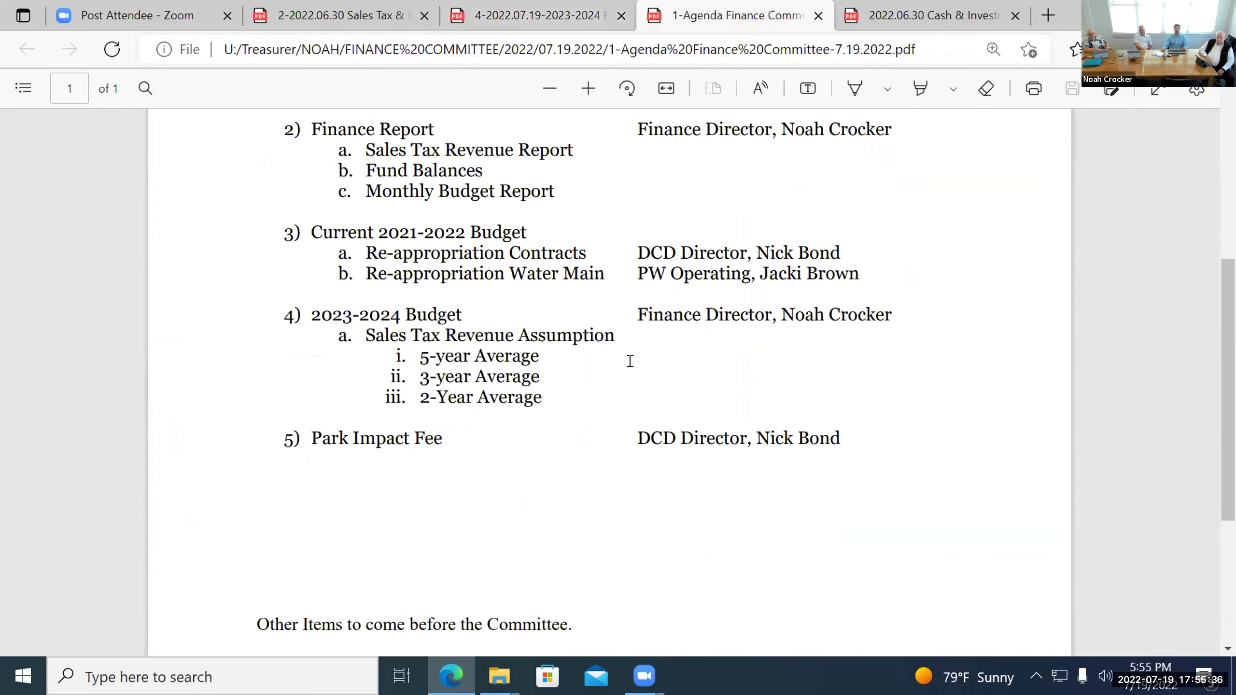
scroll(642, 355, down, 2)
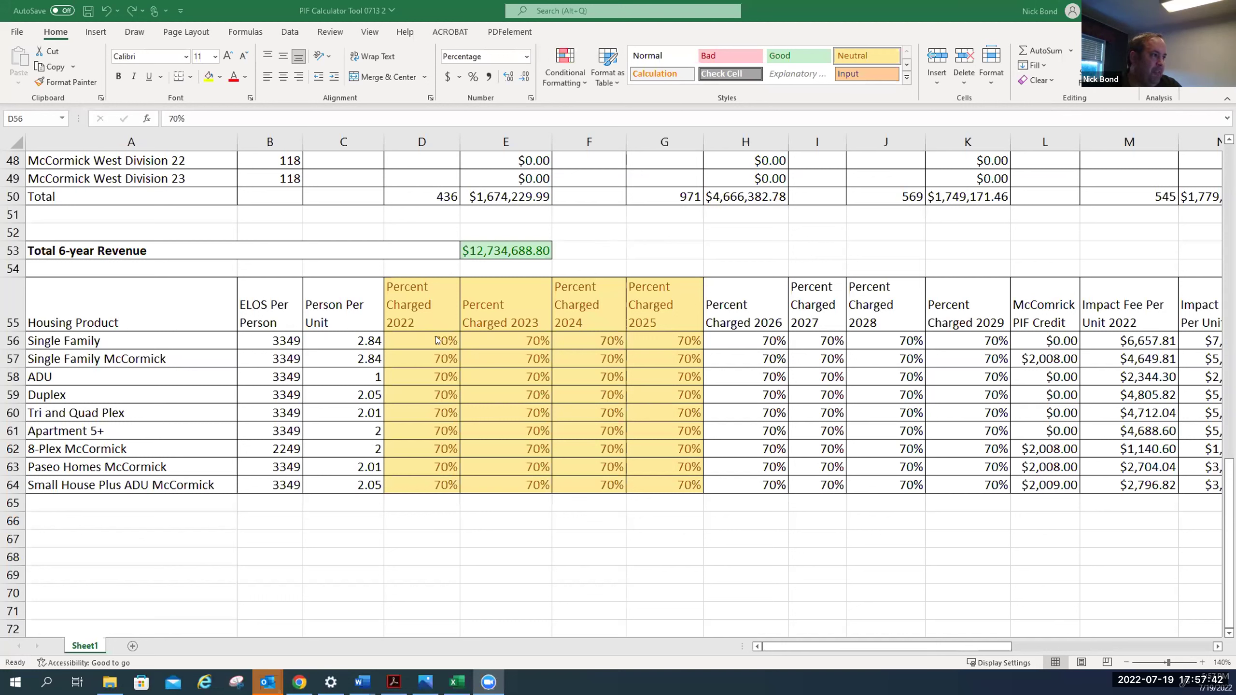
- Examine the park impact fee calculator from the project list header row down to the percent charged table by housing product
scroll(332, 311, up, 7)
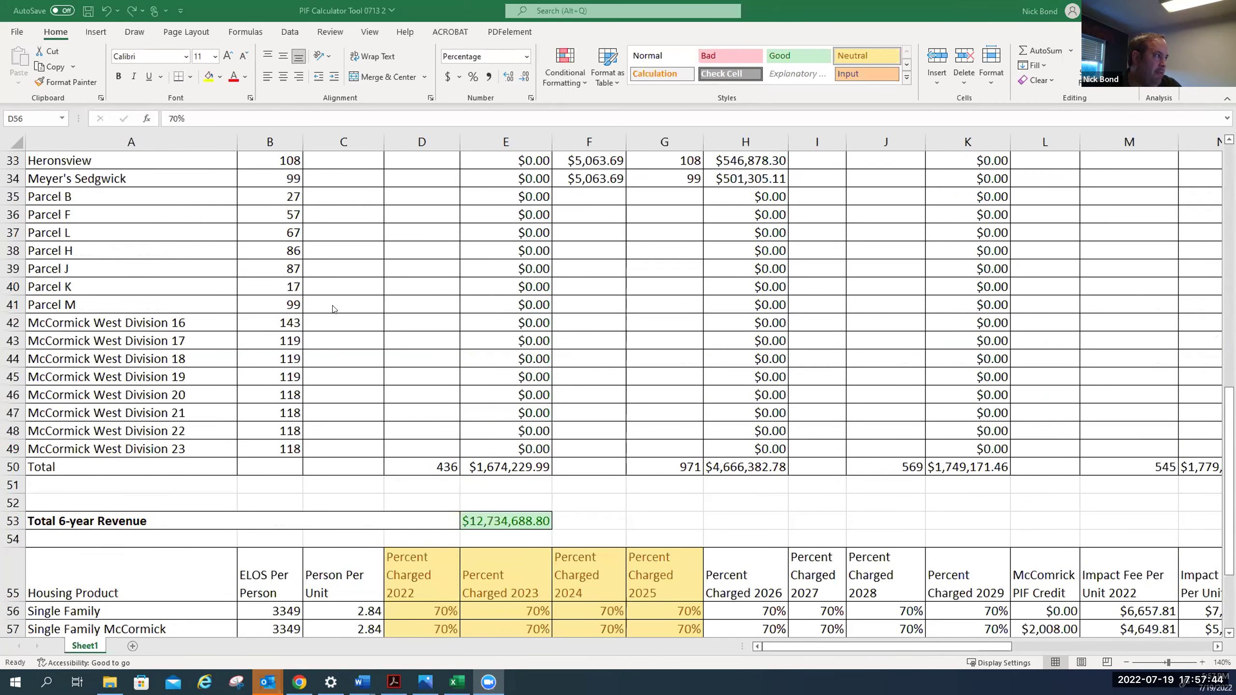
scroll(332, 311, up, 6)
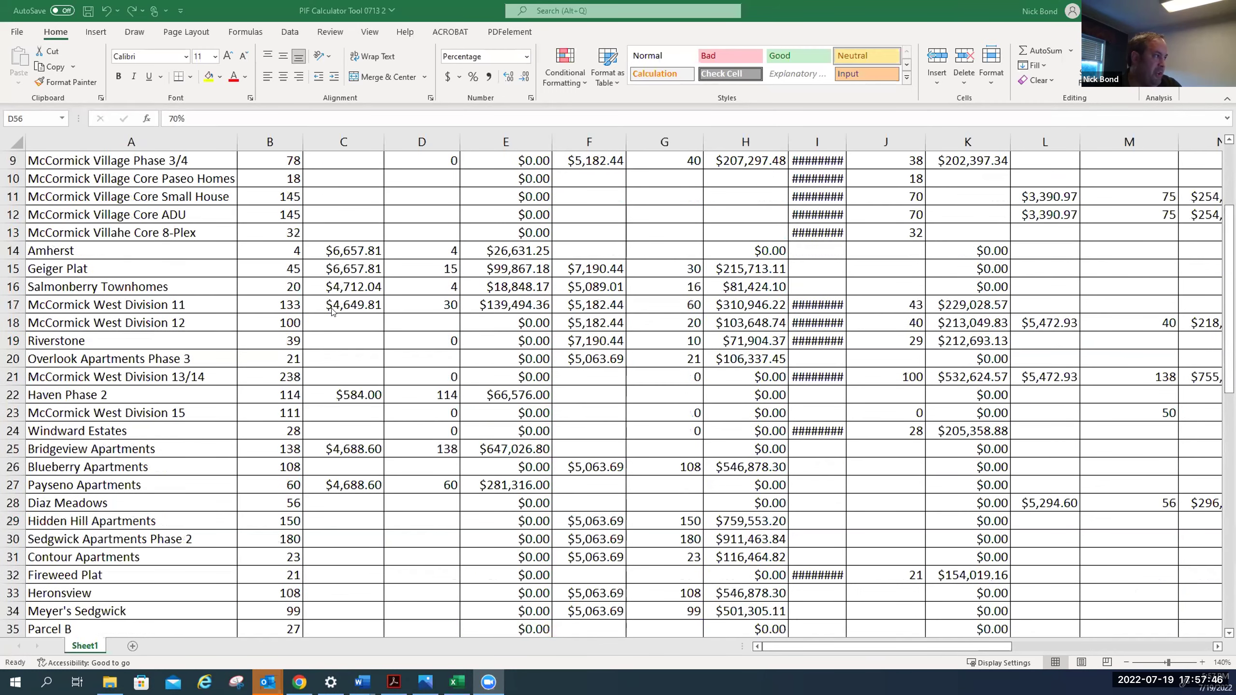
scroll(332, 311, up, 3)
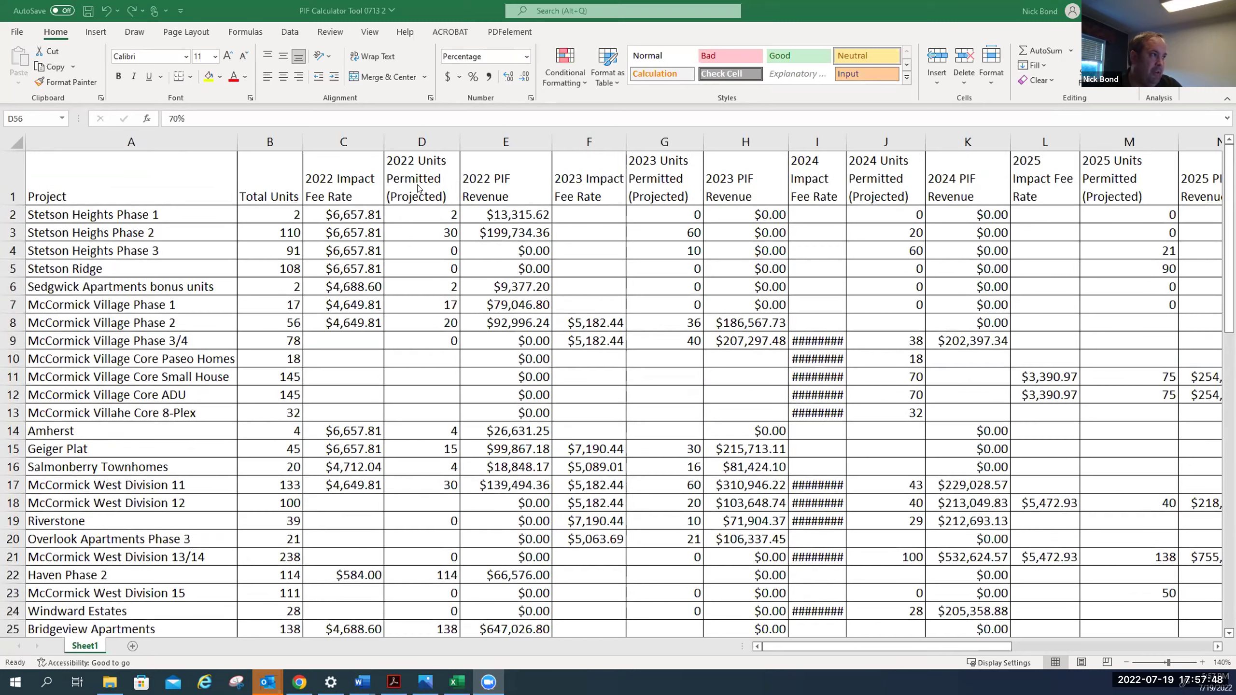
scroll(368, 265, down, 17)
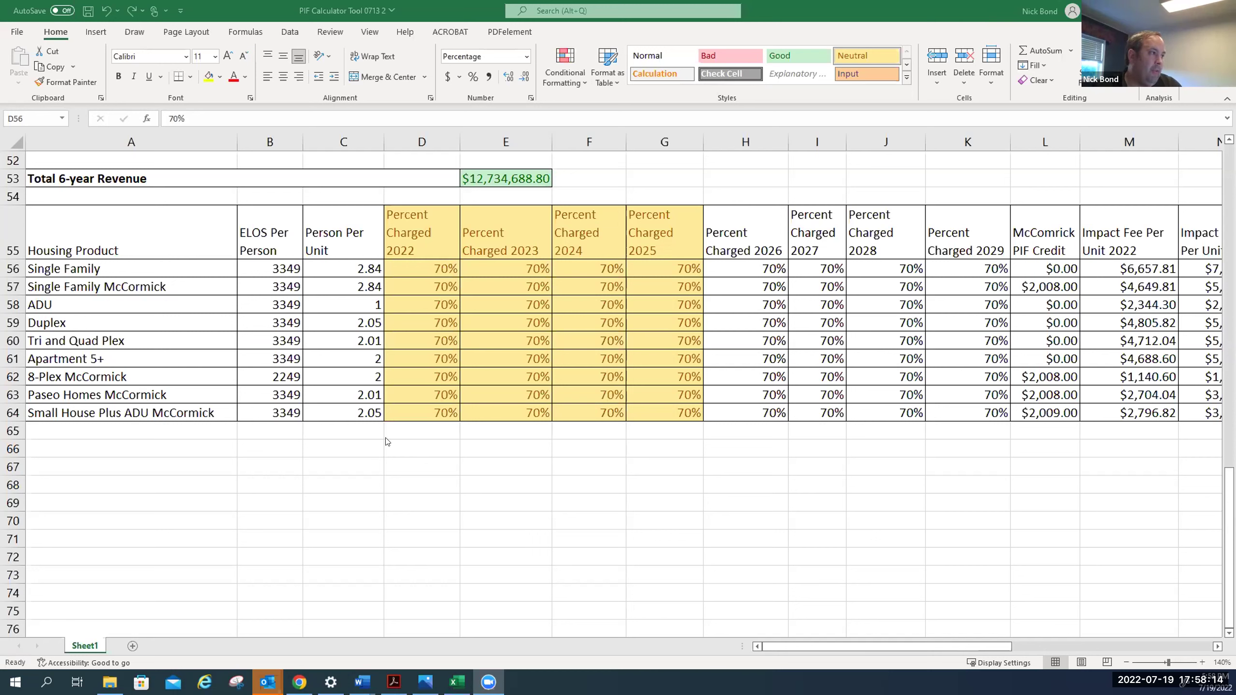
- Redo the changes that set the percent charged to 57% for every housing product from 2022 through 2025
click(431, 265)
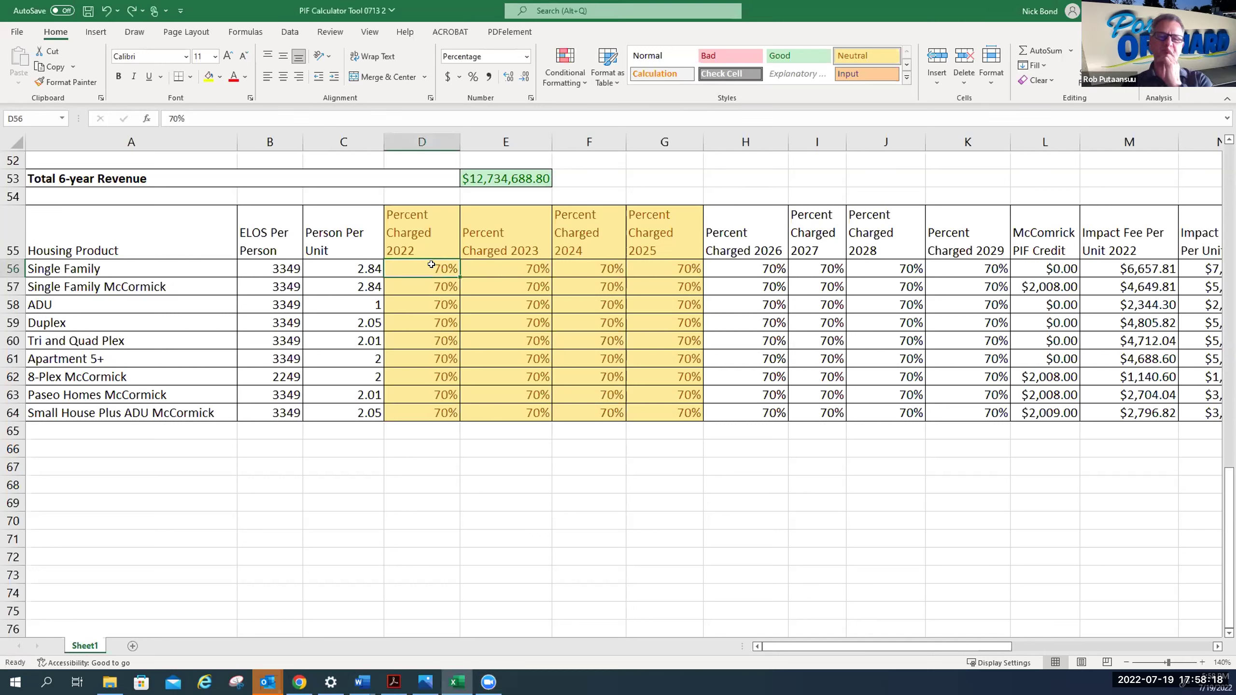
click(747, 61)
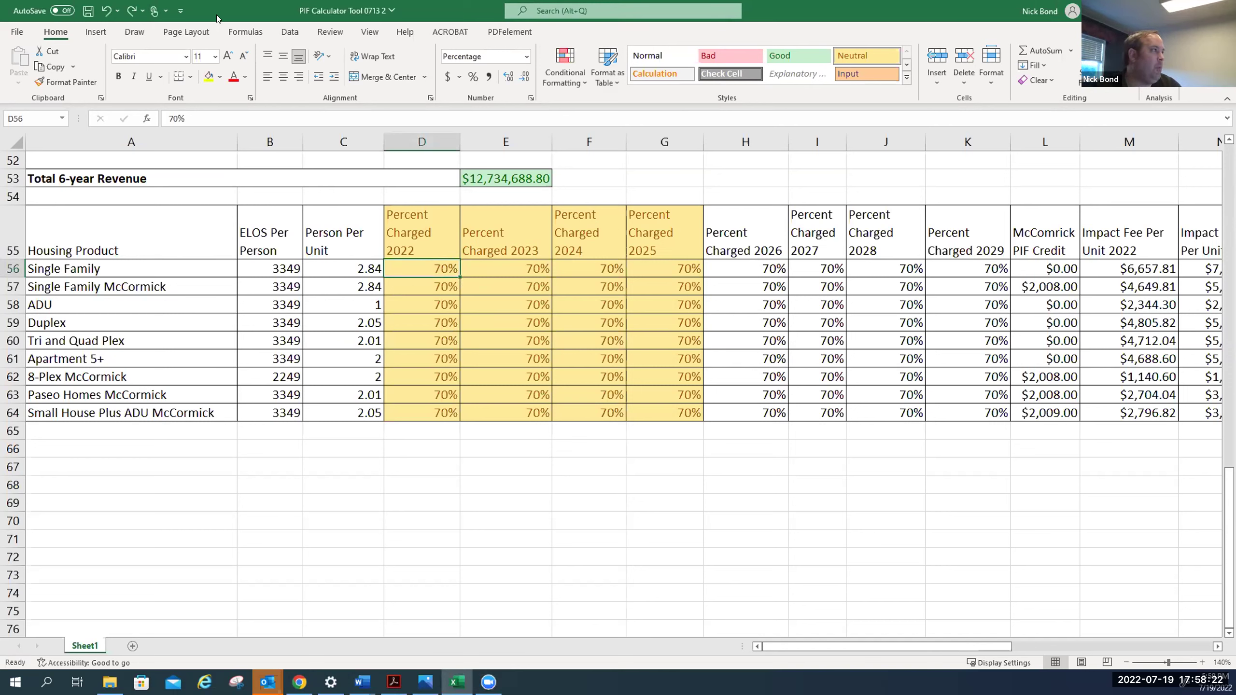
click(129, 13)
click(130, 13)
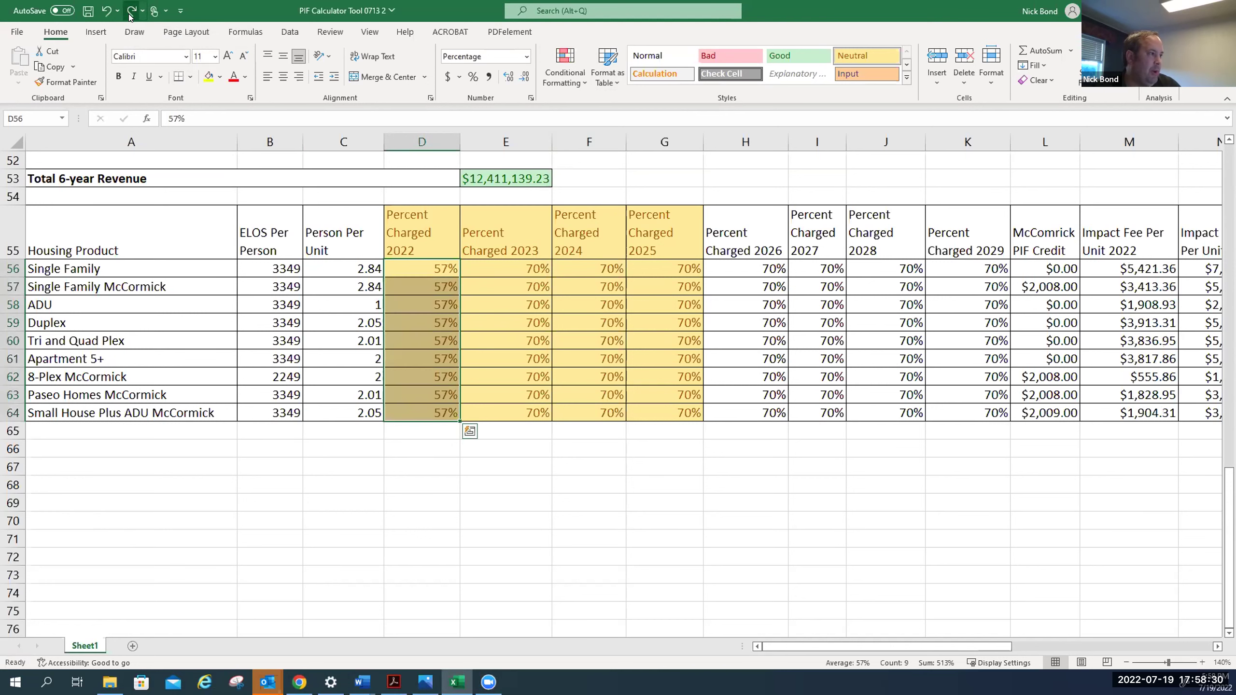
click(130, 13)
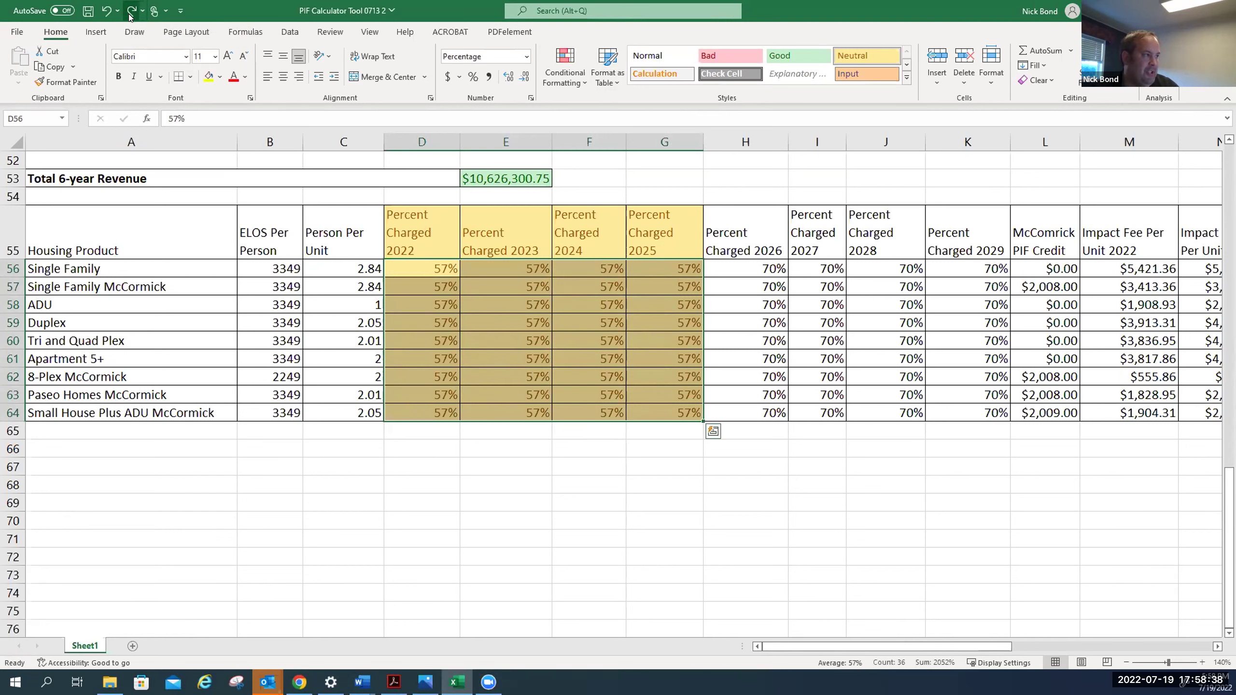
- Redo the changes that set every housing product's percent charged to 35% for 2022 and 46% for 2023
click(130, 15)
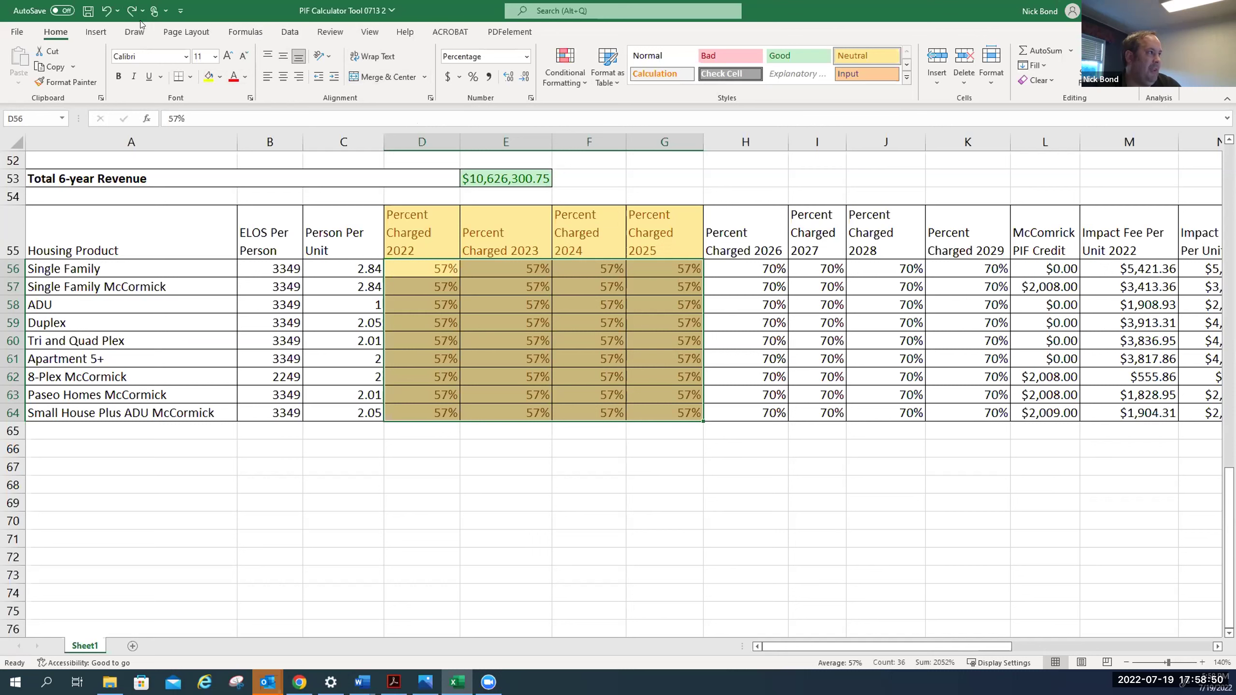
click(130, 10)
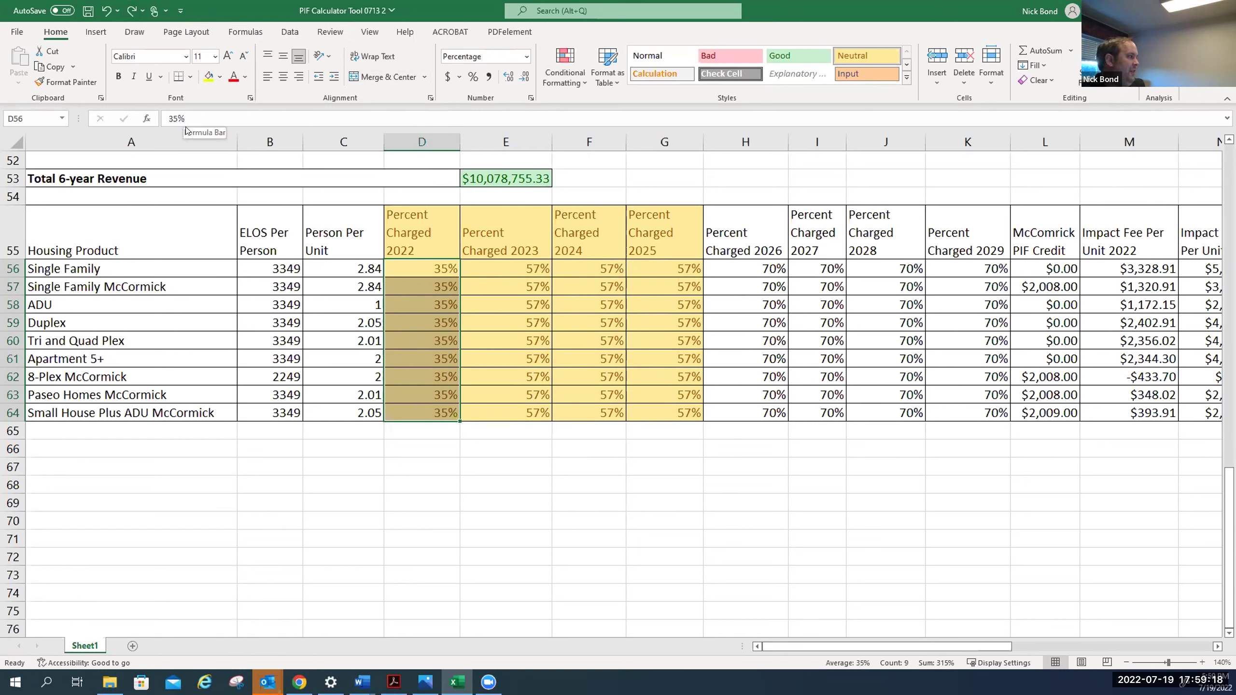
click(129, 10)
click(130, 10)
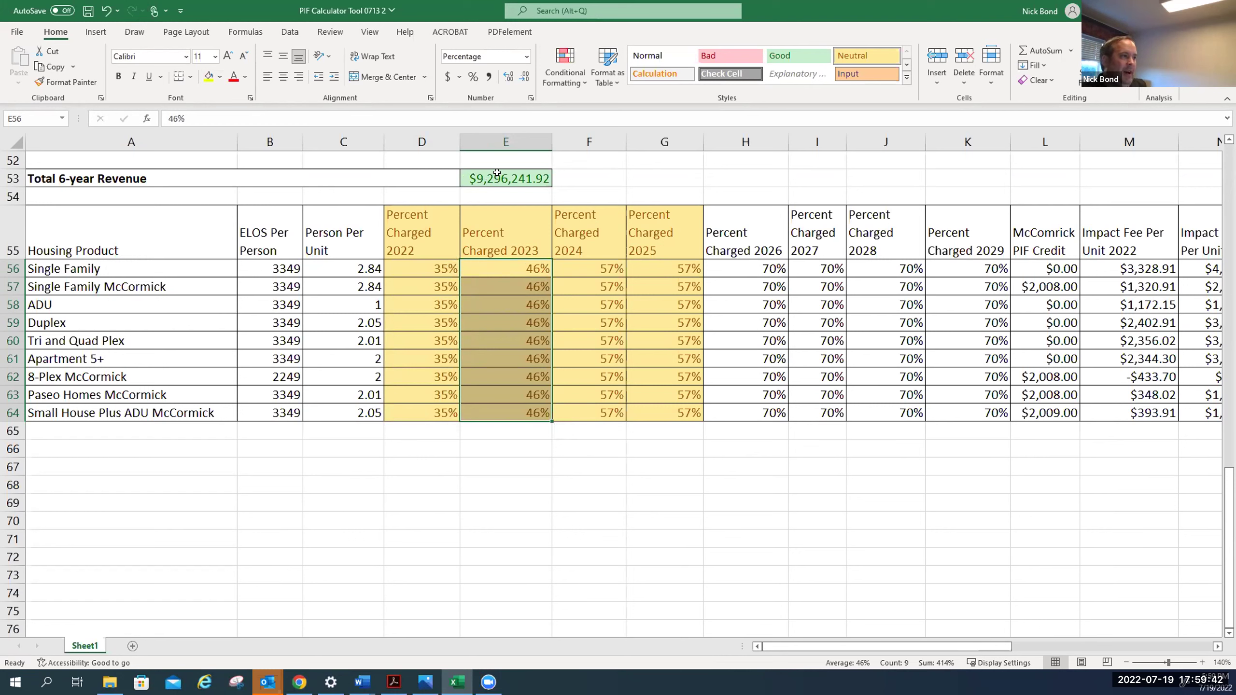
key(ctrl+v)
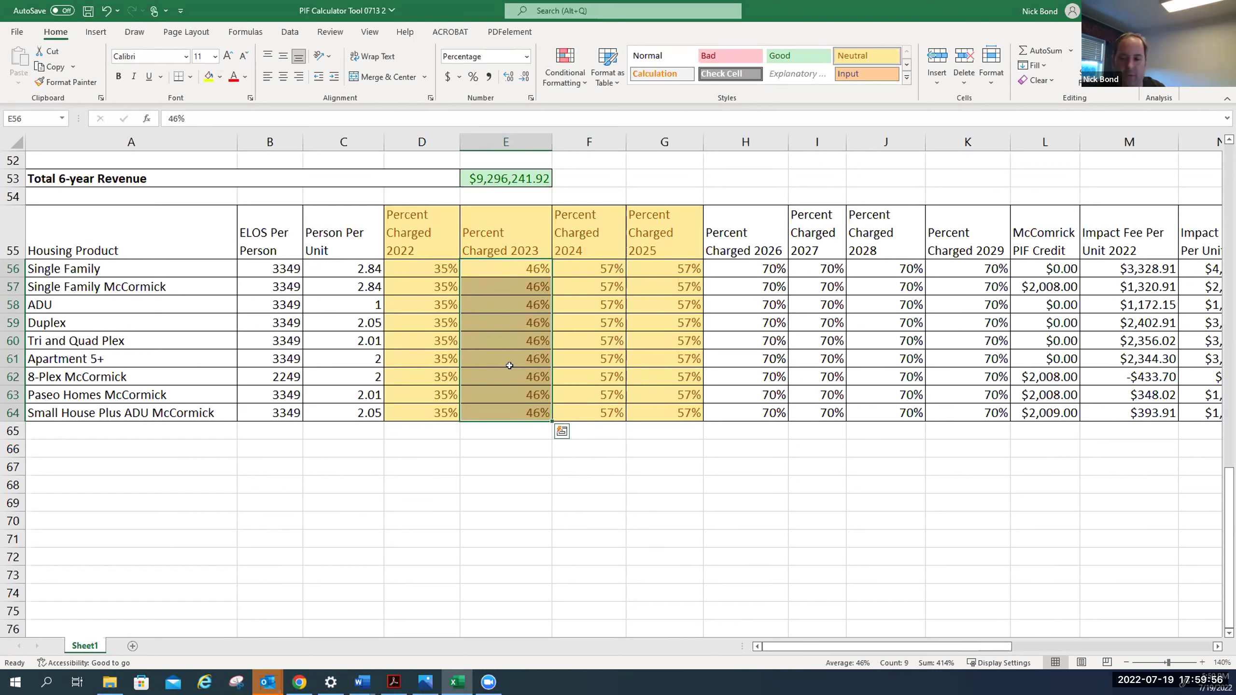
key(Escape)
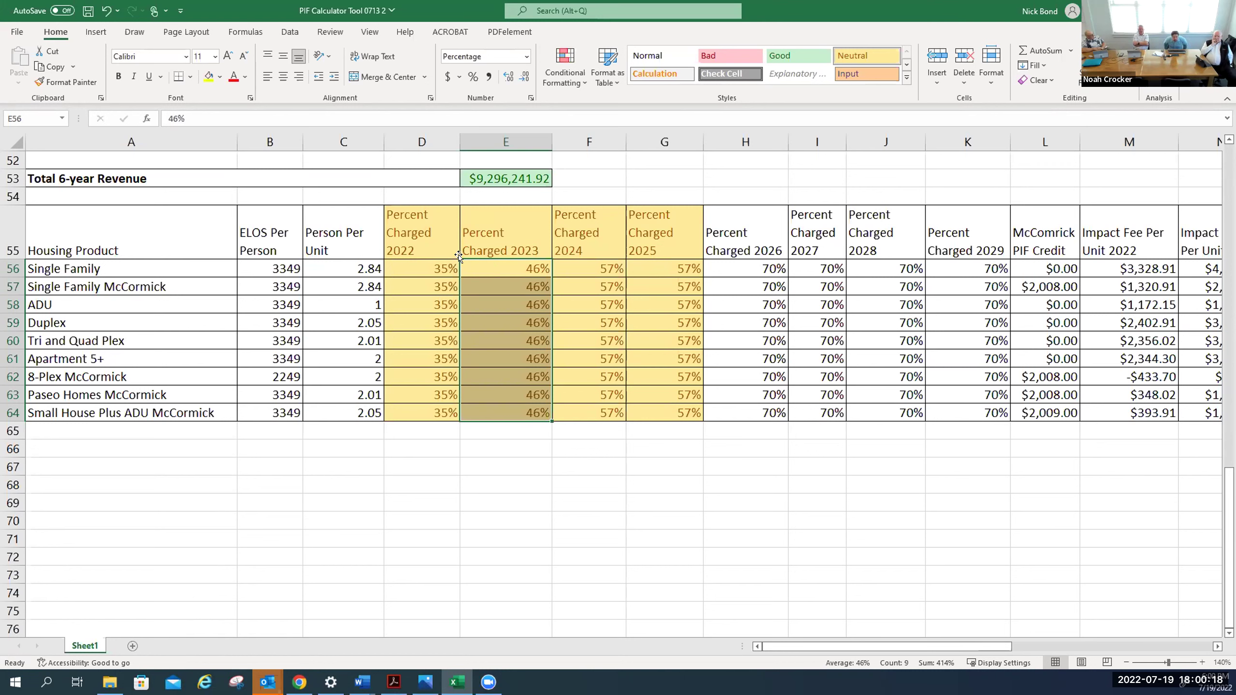
- Undo the 46% entries in the 2023 percent charged column
click(106, 10)
click(105, 11)
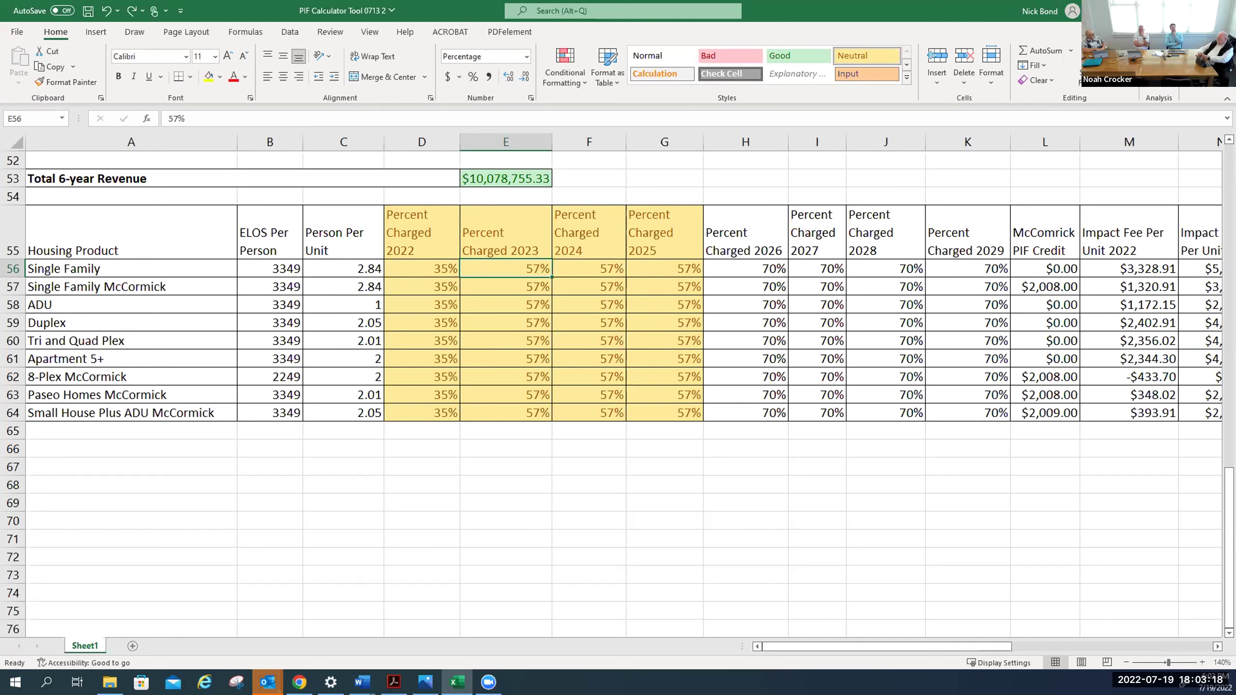
- Inspect the 2022 impact fees per unit for all housing products and the 2023 single family fee formula
drag(803, 646, 819, 646)
click(930, 267)
drag(929, 266, 925, 410)
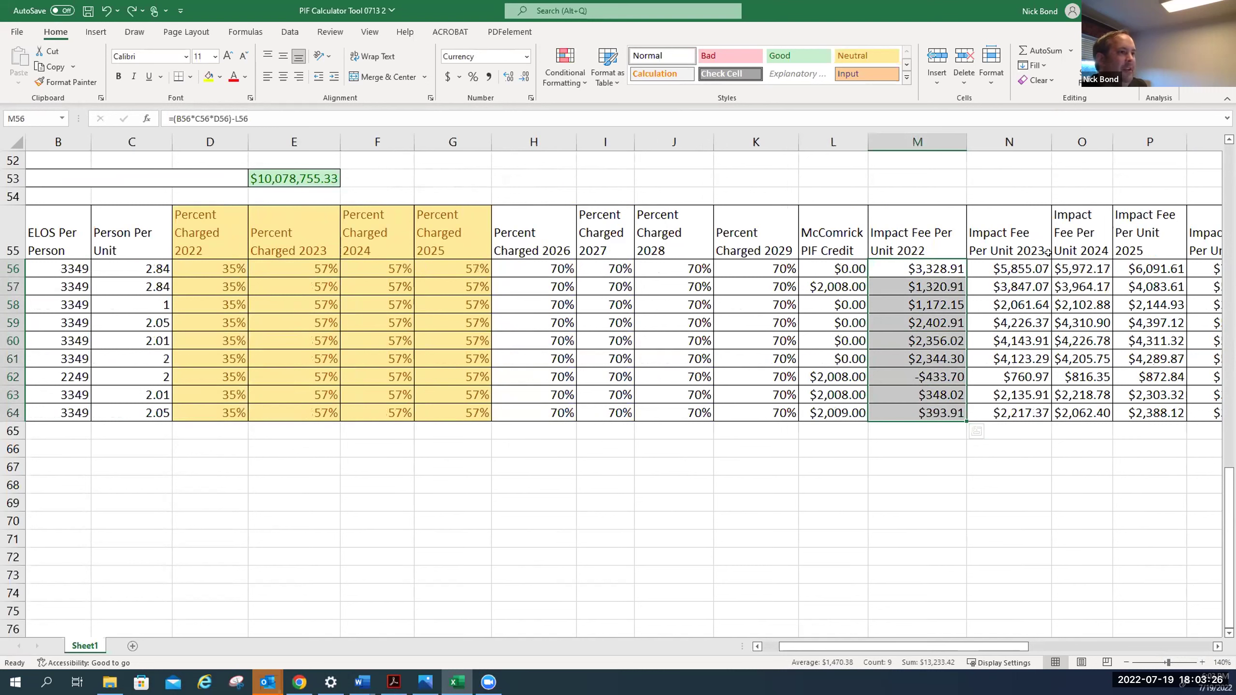
click(1017, 270)
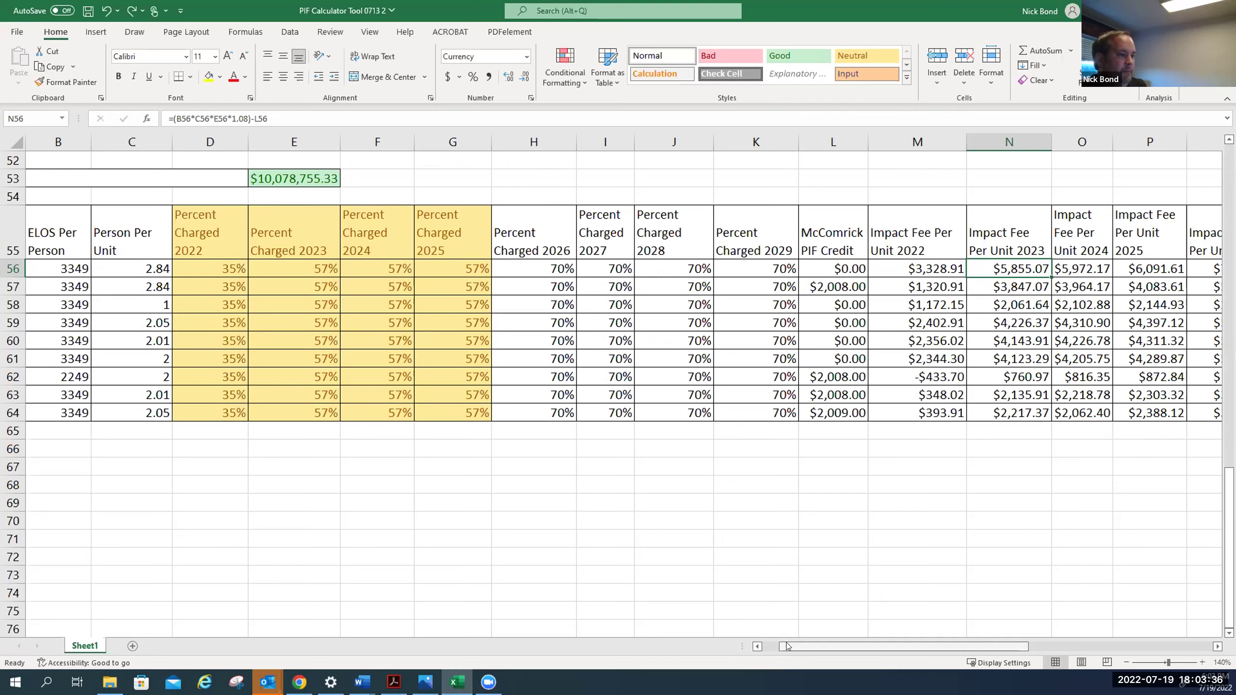
drag(783, 646, 747, 648)
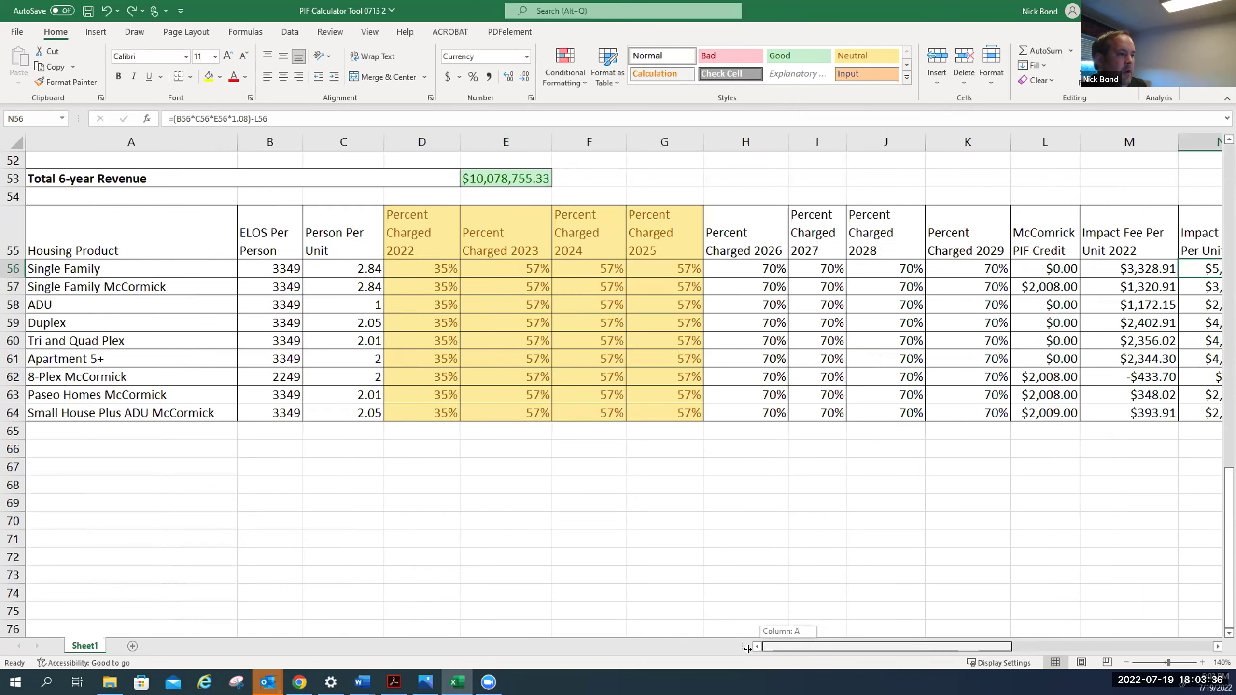
- Undo the 35% entries in the 2022 percent charged column and check the 2022 single family impact fee
click(107, 10)
click(107, 11)
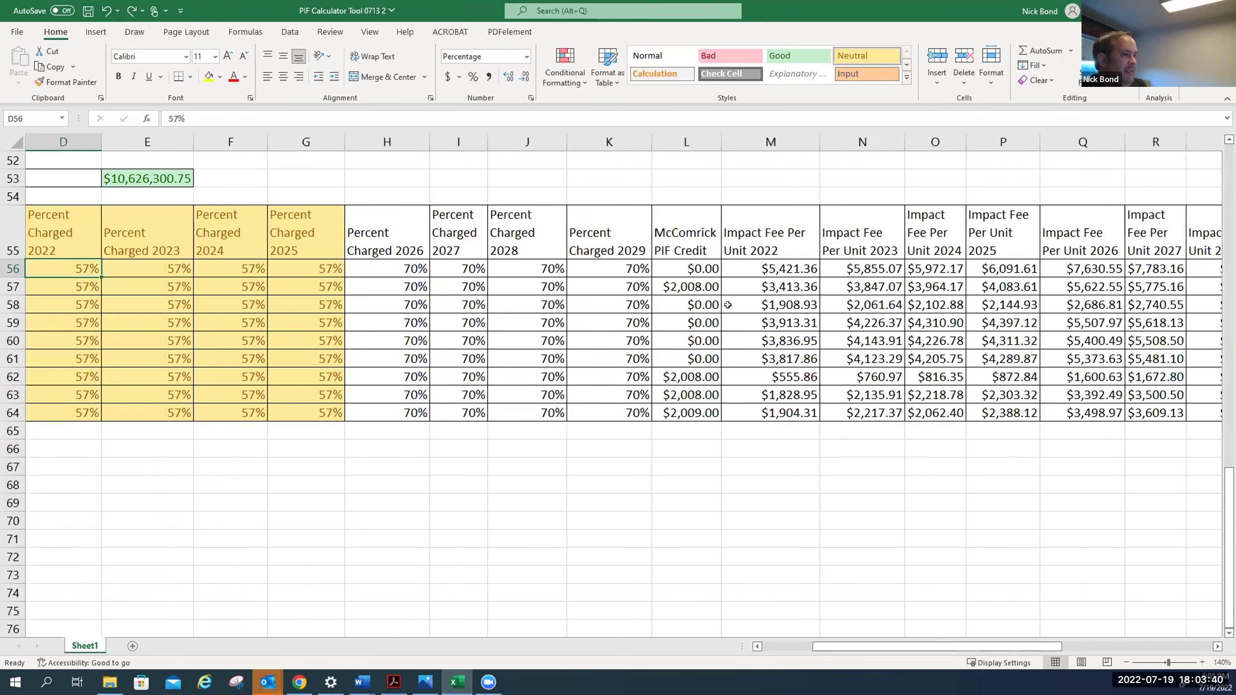
click(774, 268)
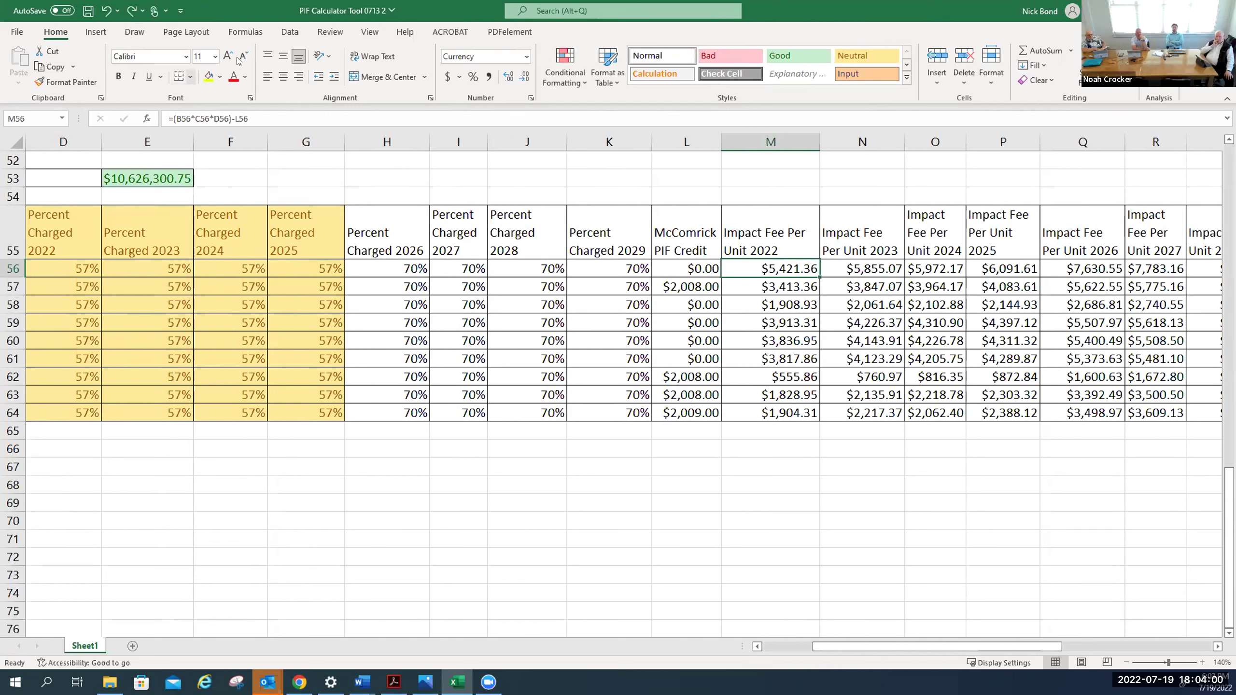
- Redo the 35% charge for 2022 on every housing product, undoing the extra 46% entry for 2023 single family
click(131, 10)
click(131, 10)
click(130, 10)
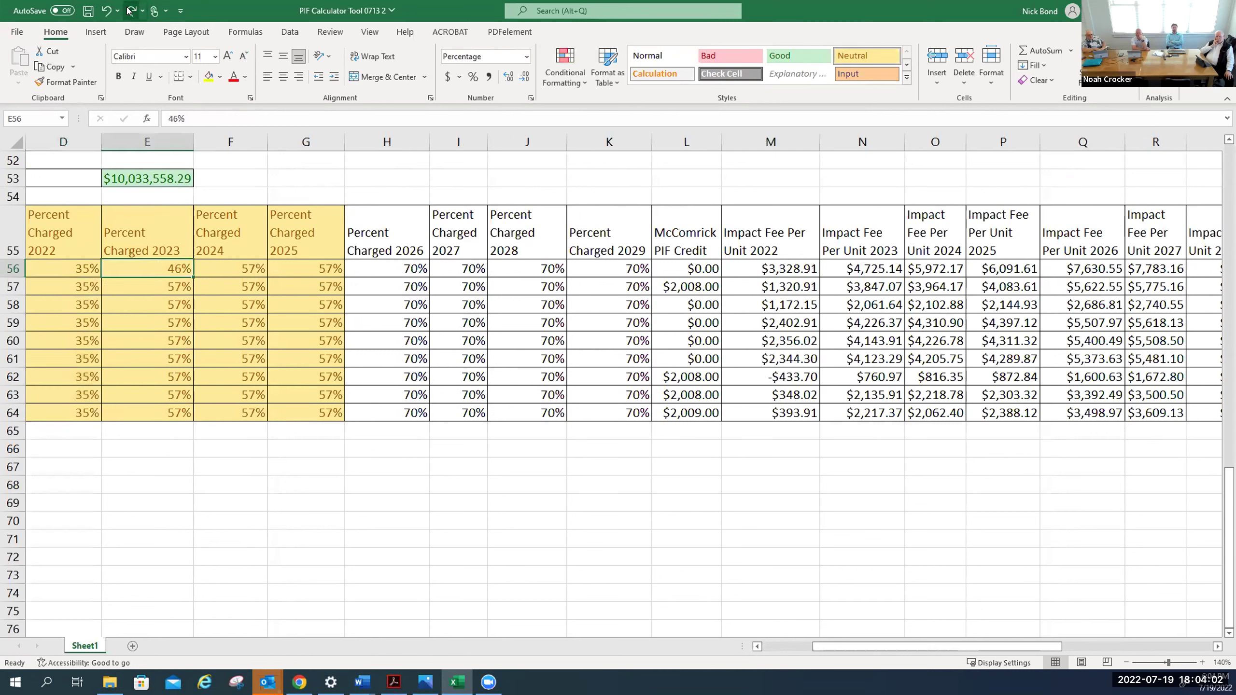
click(117, 10)
click(108, 11)
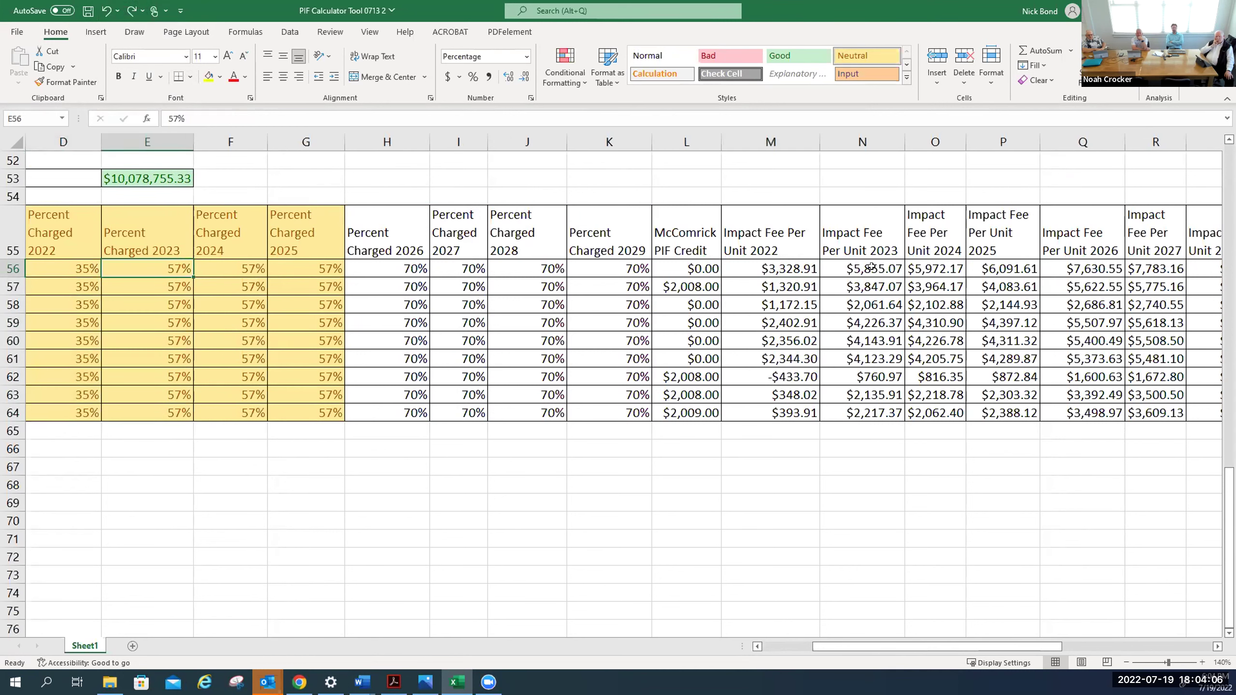
- Inspect the 2022 impact fees per unit for Single Family, Single Family McCormick and 8-Plex McCormick alongside their input columns
click(768, 267)
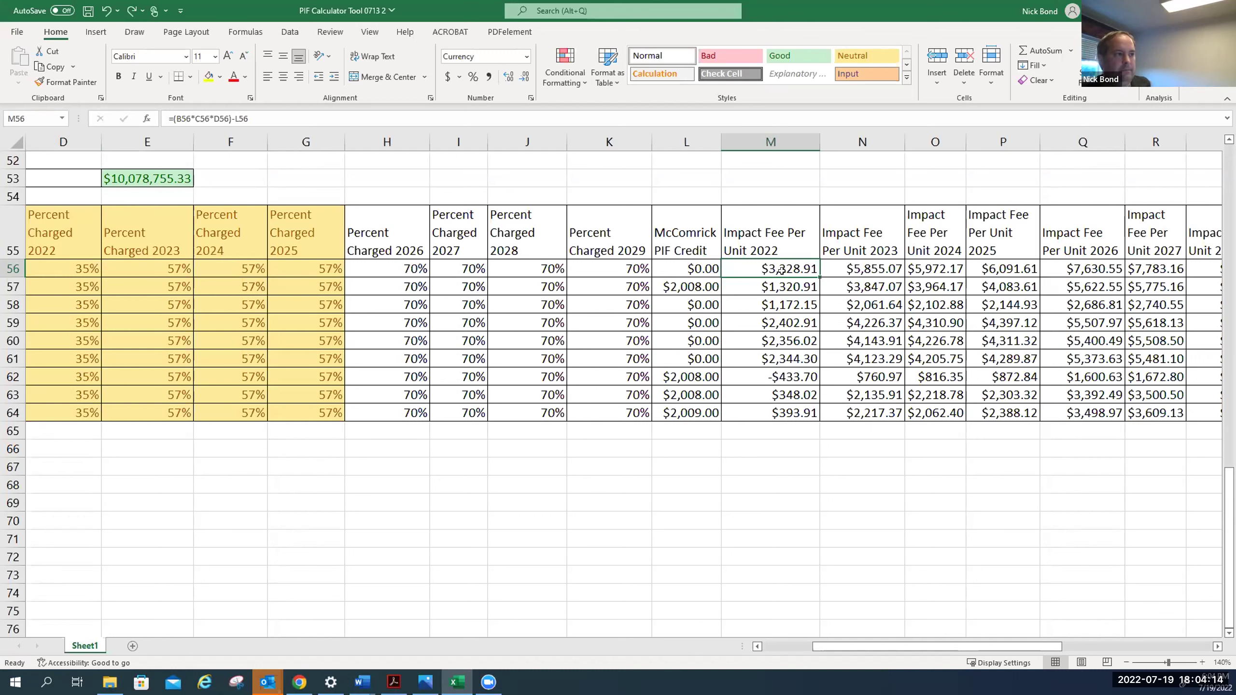
click(779, 287)
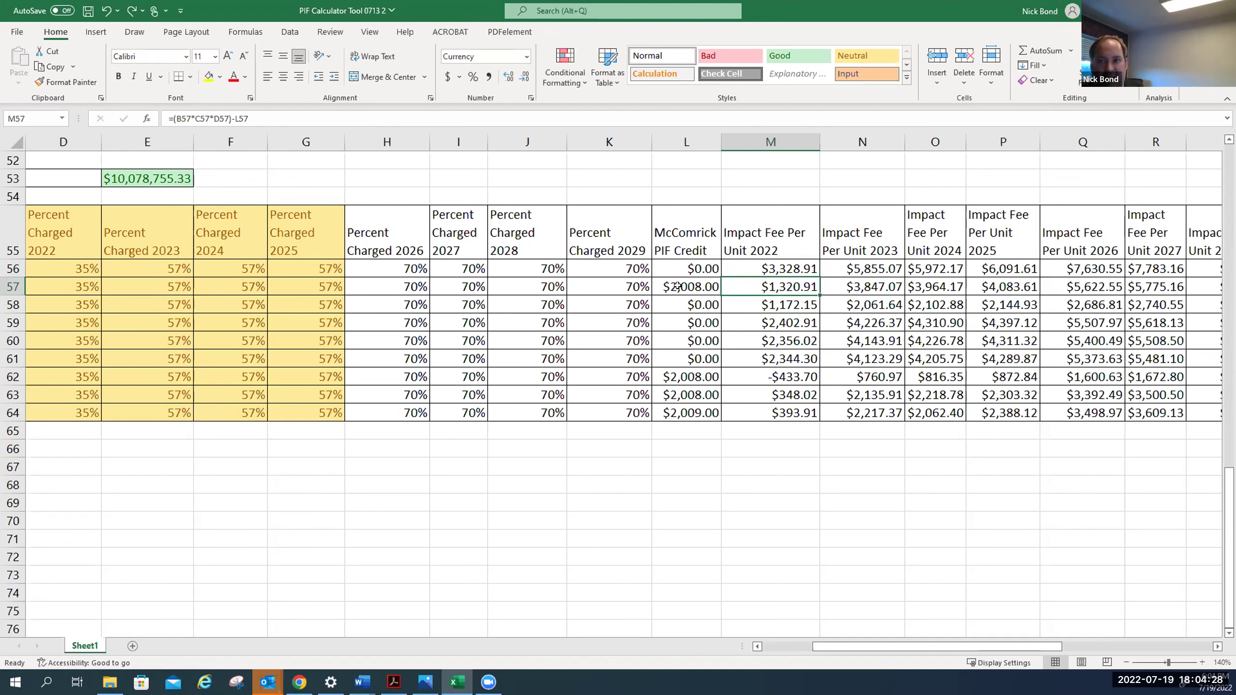
click(757, 266)
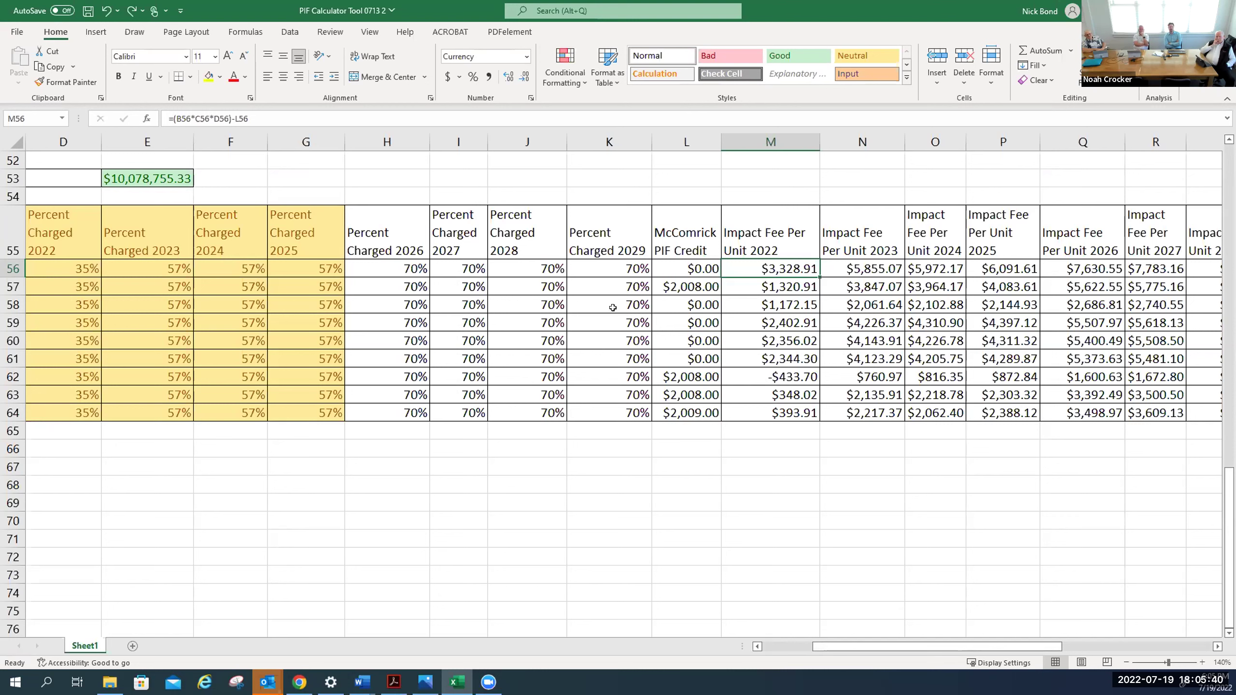
click(749, 376)
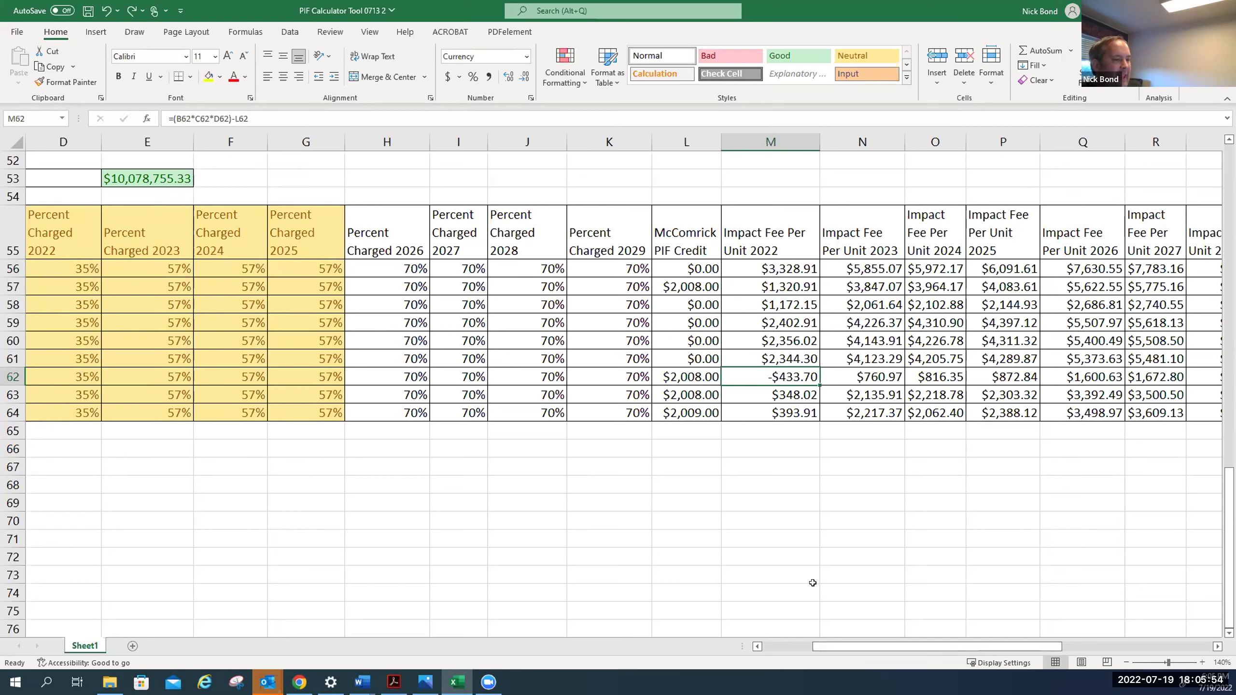
drag(841, 648, 807, 647)
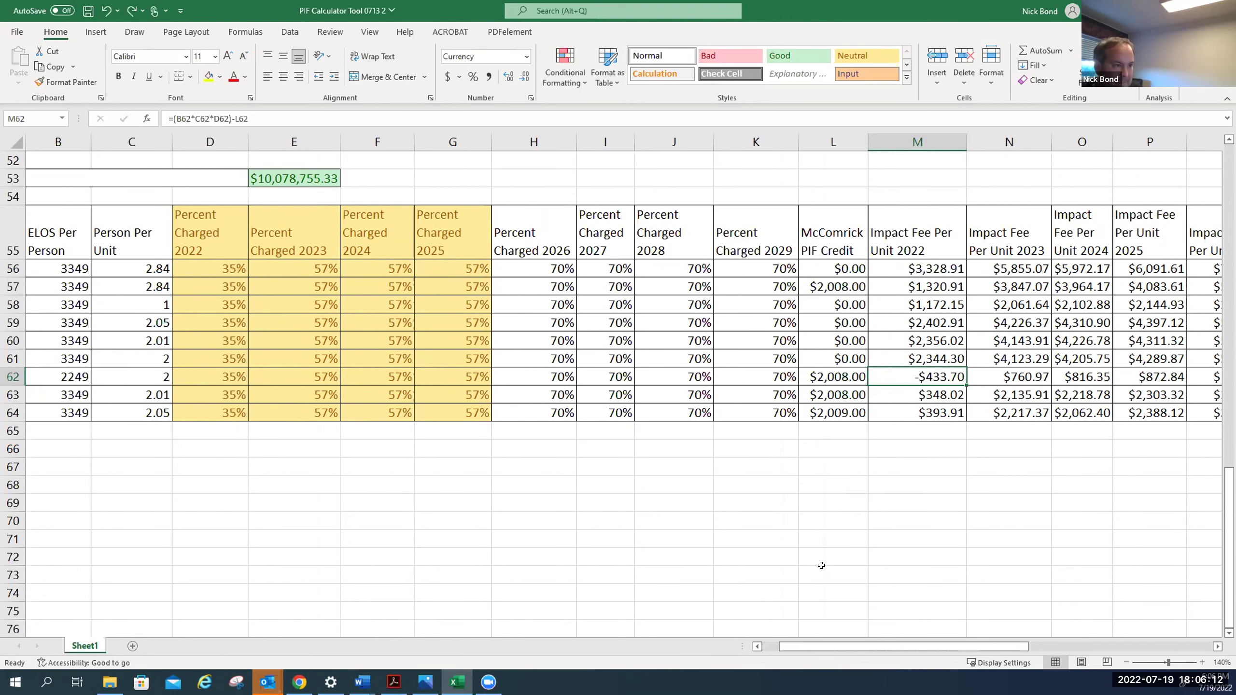
drag(880, 643, 799, 656)
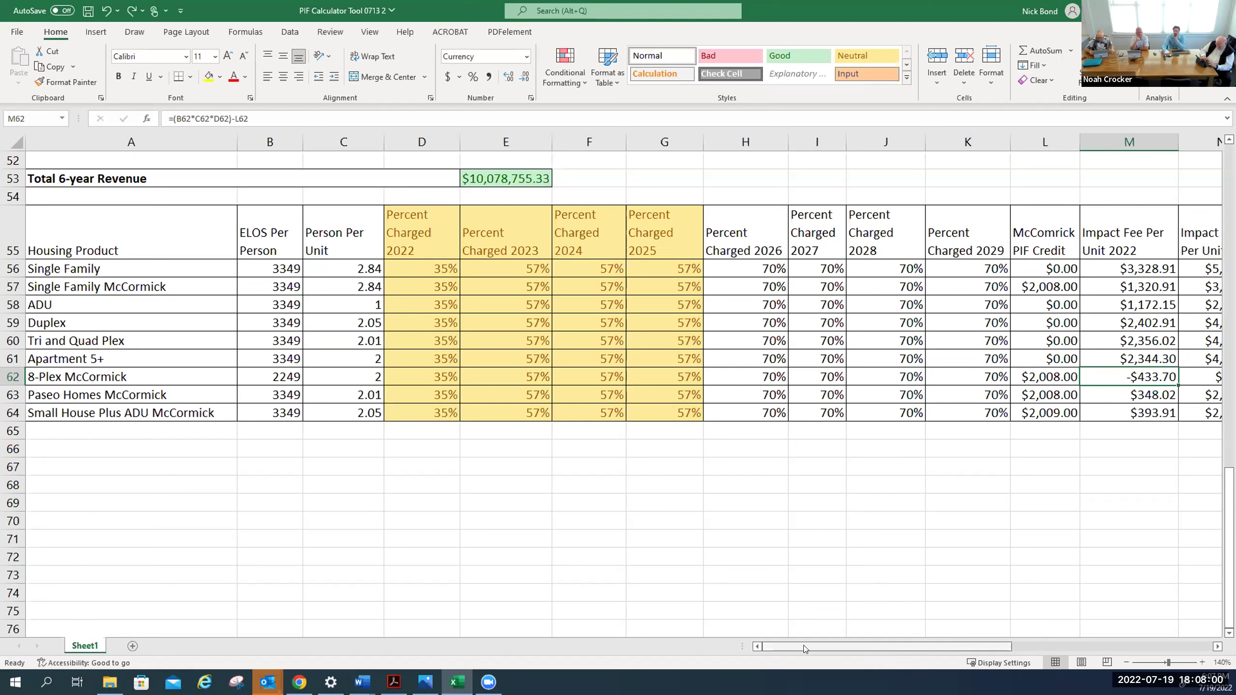
drag(804, 648, 805, 647)
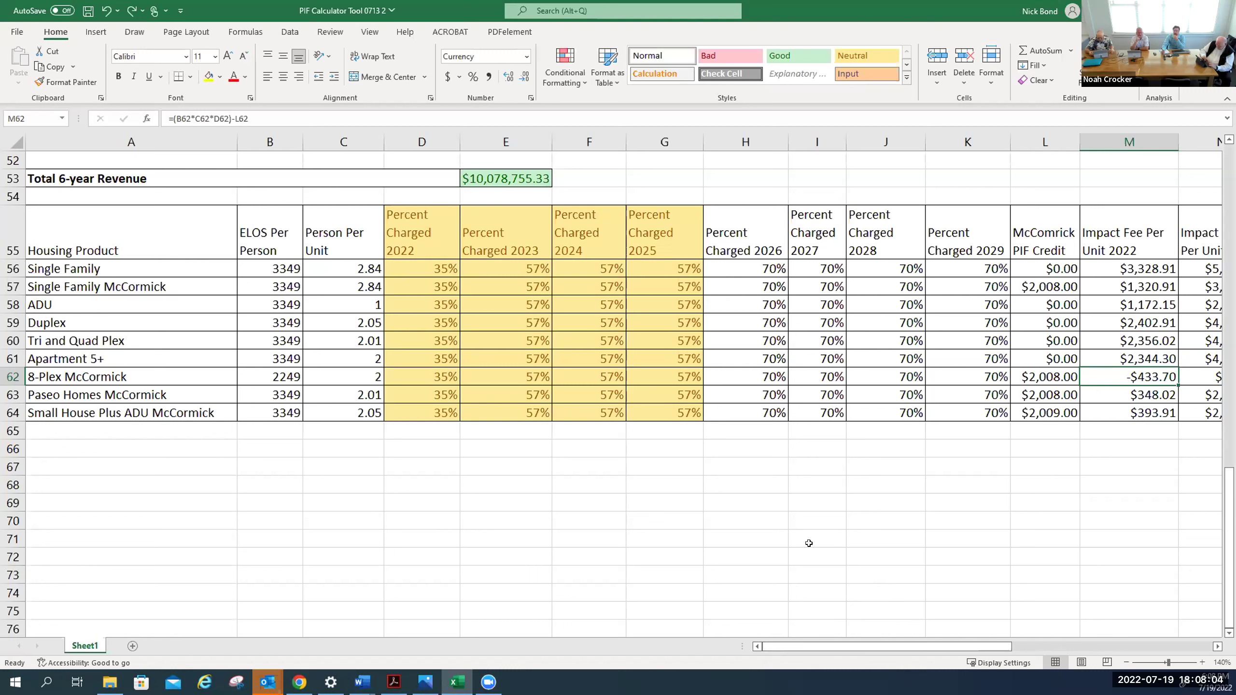
- Undo the 35% charge for 2022 on all housing products, restoring the 57% rate
click(106, 11)
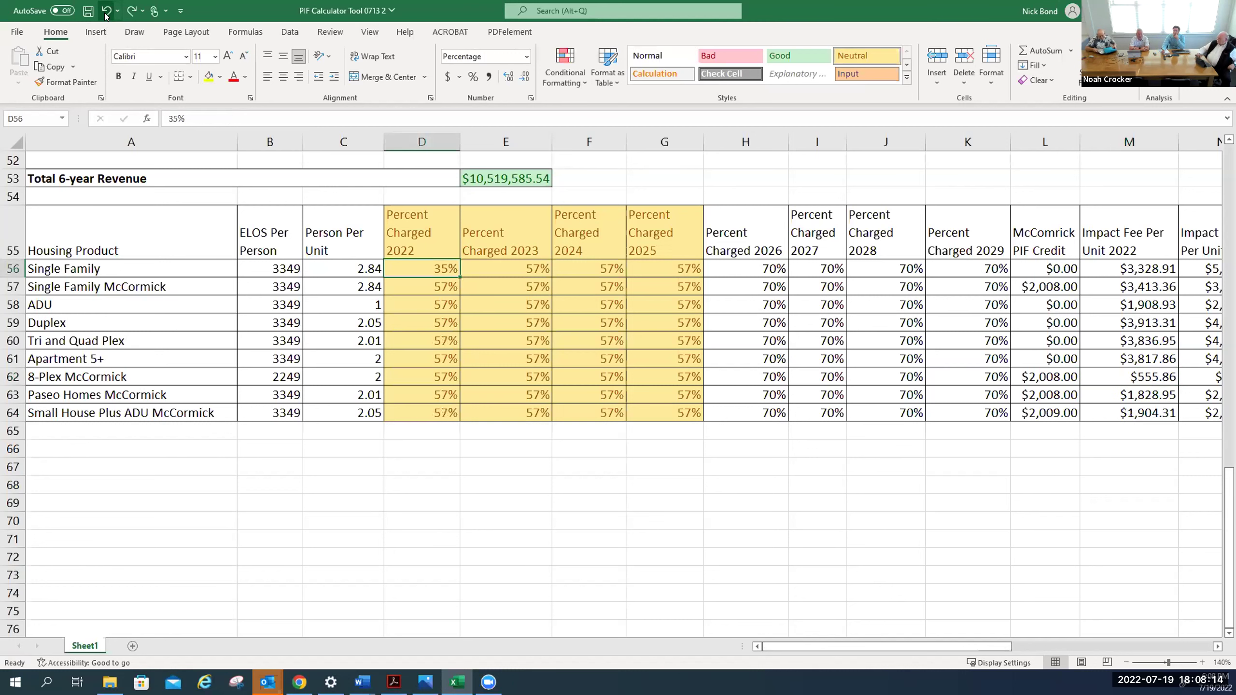
click(106, 15)
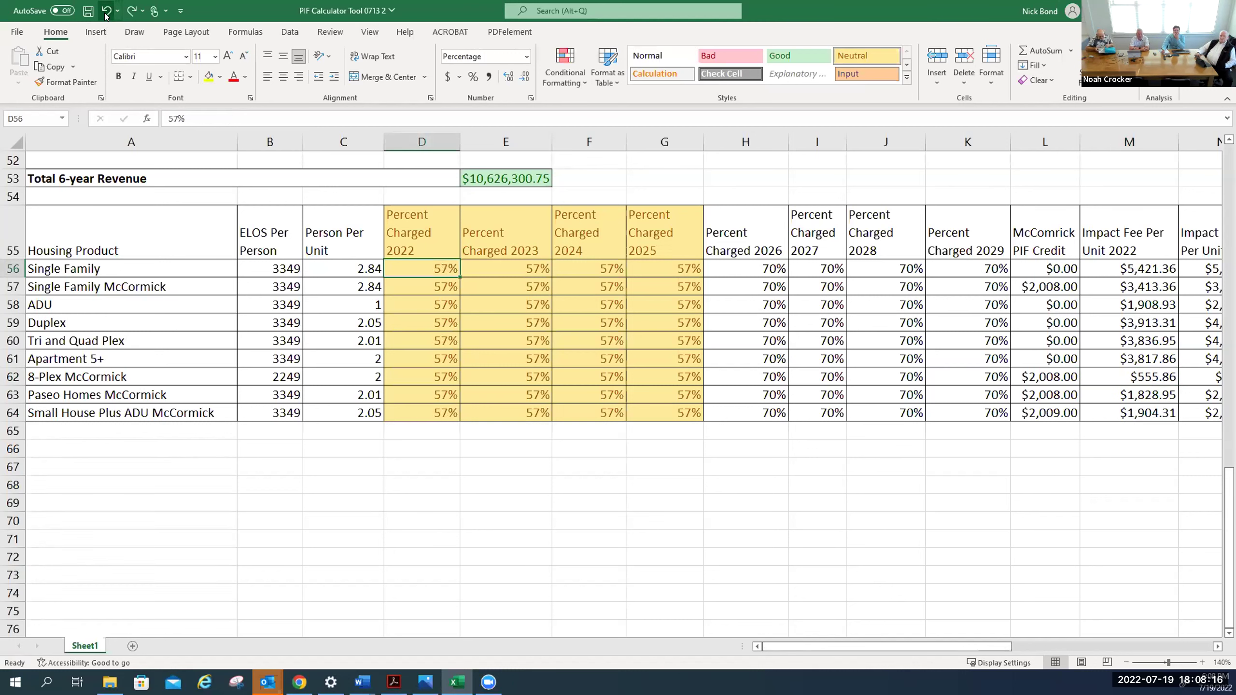